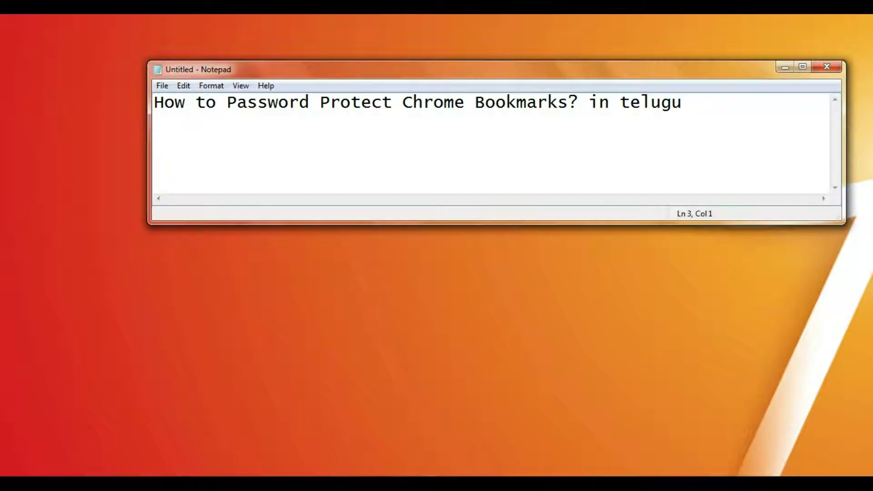
# Delete ' in telugu' from the Notepad title, then switch to the Secure Bookmarks store page
pyautogui.click(588, 103)
pyautogui.moveTo(589, 103); pyautogui.dragTo(682, 102)
pyautogui.press('Delete')
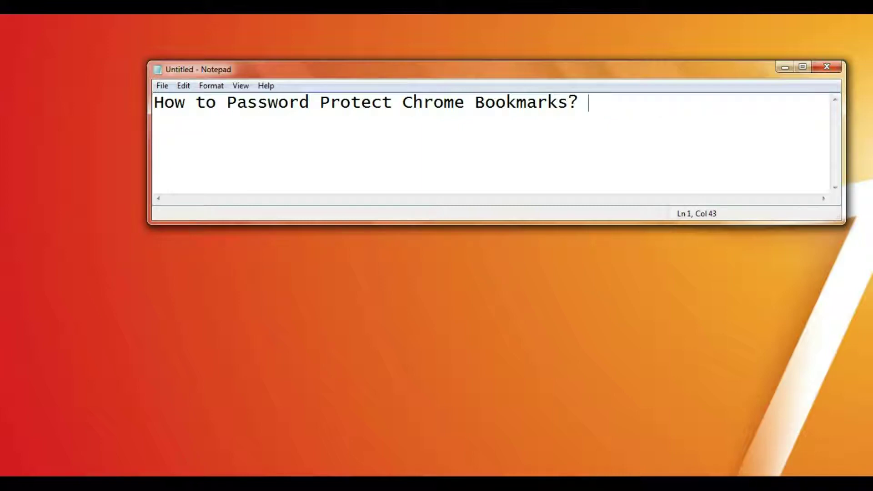
pyautogui.hotkey('alt', 'Tab')
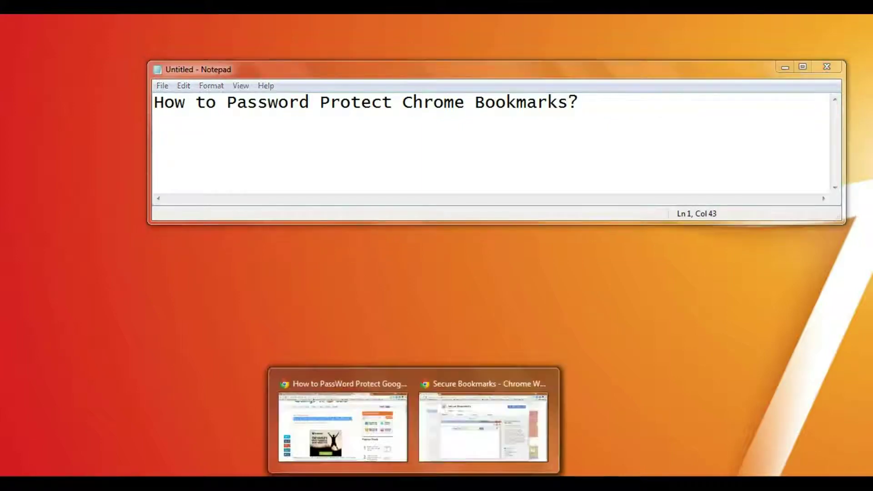
pyautogui.hotkey('alt', 'Tab')
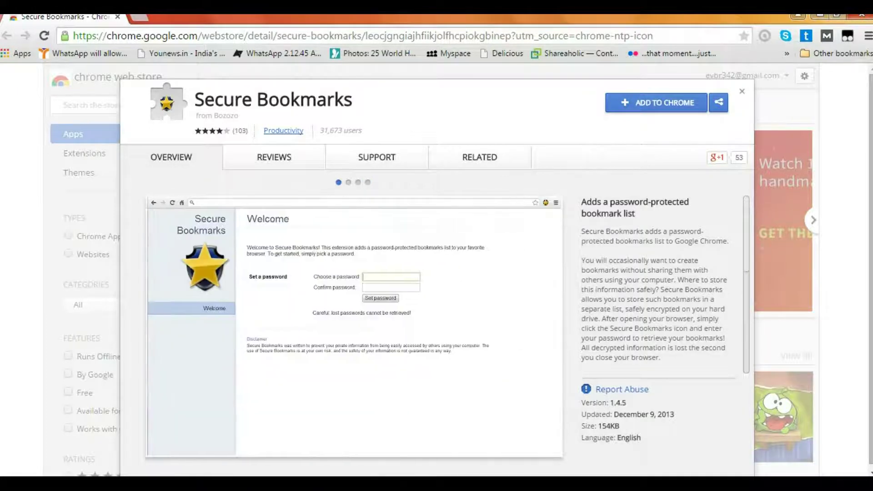
# Add the Secure Bookmarks extension to Chrome and open its password setup page
pyautogui.click(656, 103)
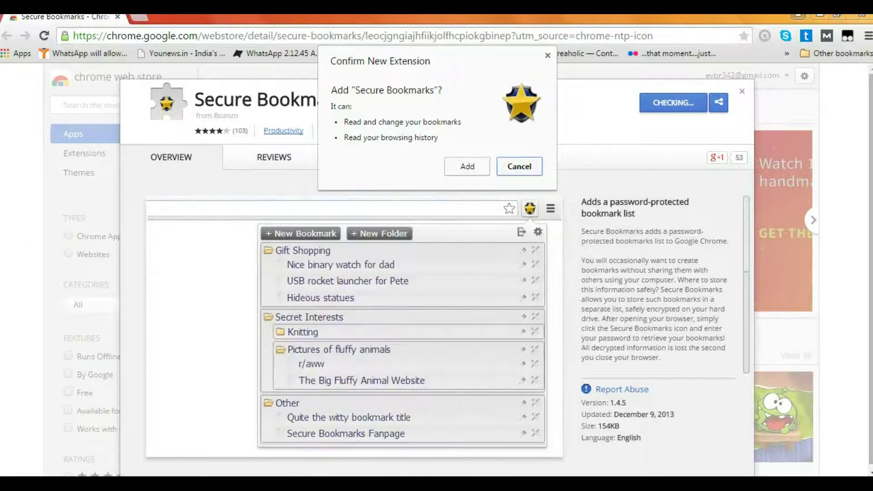
pyautogui.click(467, 167)
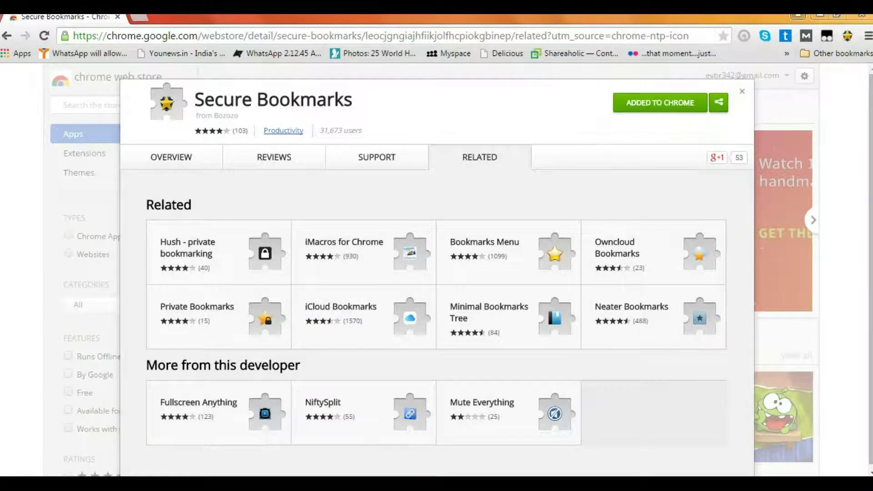
pyautogui.click(848, 35)
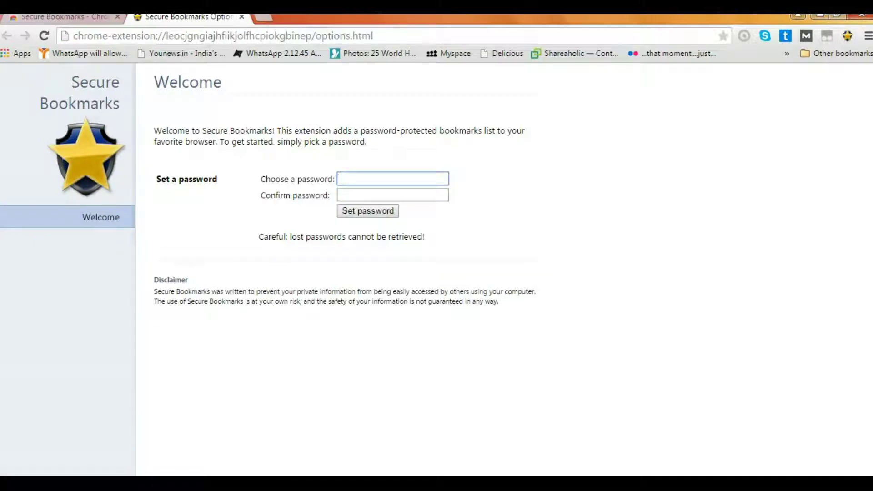
pyautogui.write('a')
pyautogui.write('aaa')
# Enter and confirm a new Secure Bookmarks password, then submit it
pyautogui.press('BackSpace')
pyautogui.press('BackSpace')
pyautogui.press('BackSpace')
pyautogui.press('BackSpace')
pyautogui.write('aaaaaa')
pyautogui.write('aaaa')
pyautogui.press('Tab')
pyautogui.write('aaa')
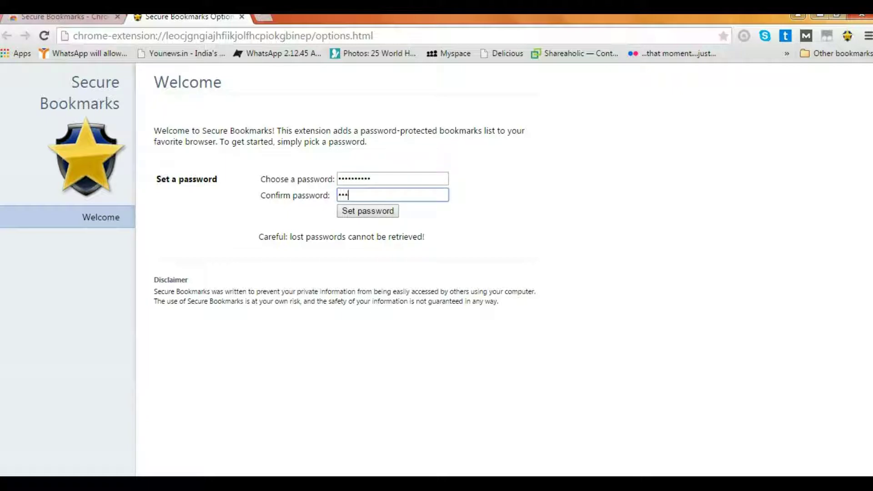
pyautogui.write('aaaaaaa')
pyautogui.press('Return')
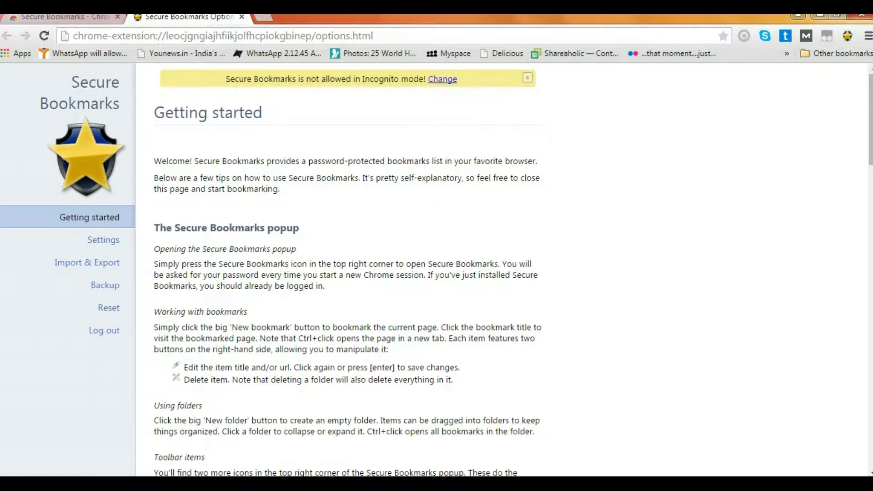
pyautogui.scroll(-10, 437, 273)
pyautogui.scroll(5, 437, 272)
pyautogui.scroll(5, 437, 273)
pyautogui.scroll(-1, 436, 273)
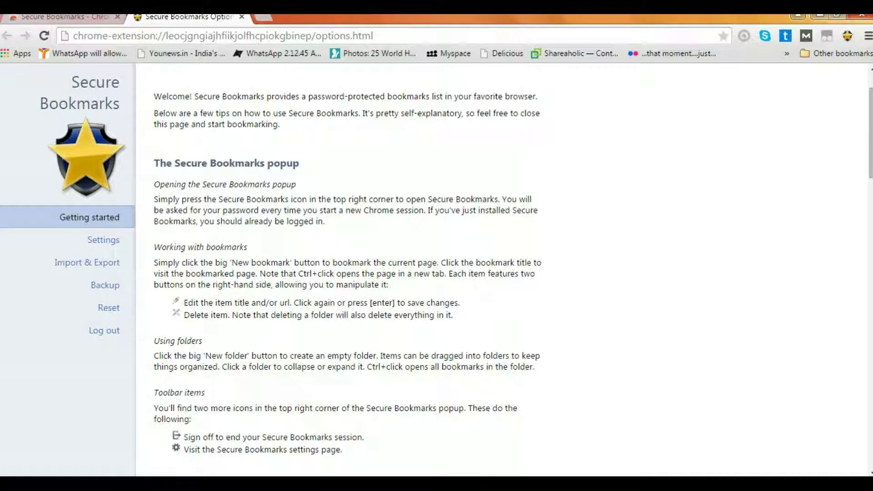
# Drag the WhatsApp and Younews.in bookmarks into Secure Bookmarks under Import & Export, then close the tab
pyautogui.click(87, 262)
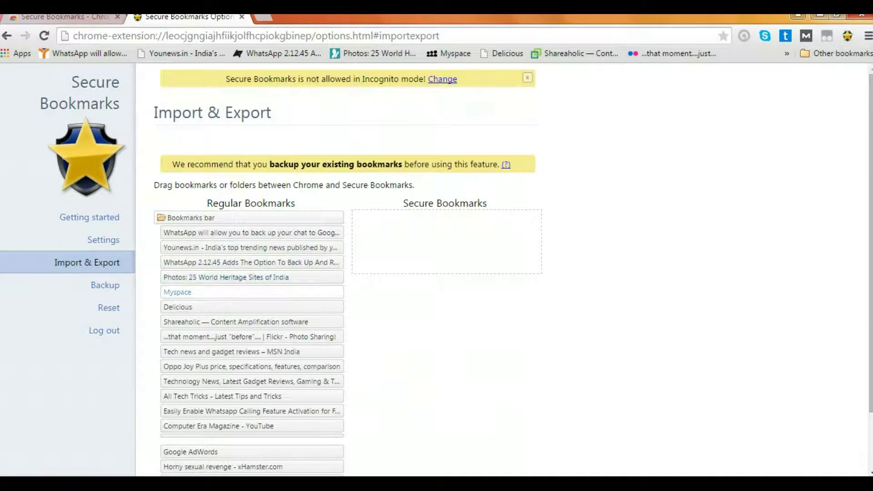
pyautogui.scroll(-1, 252, 286)
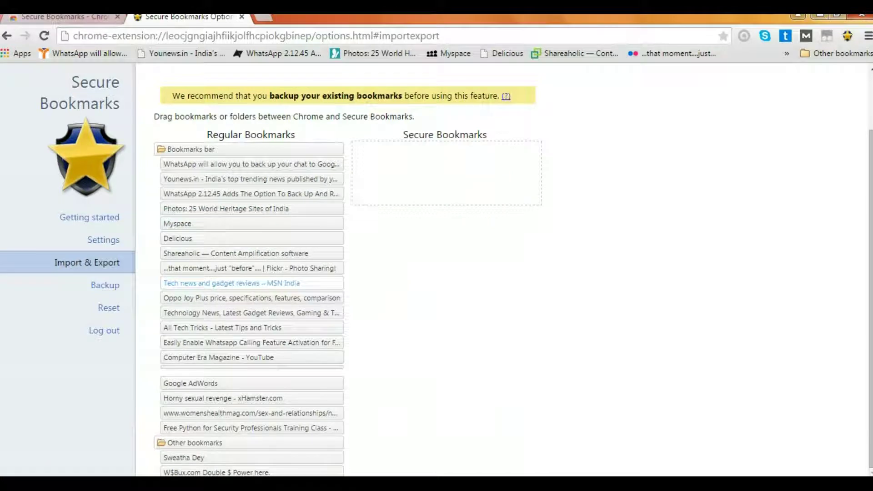
pyautogui.scroll(1, 253, 299)
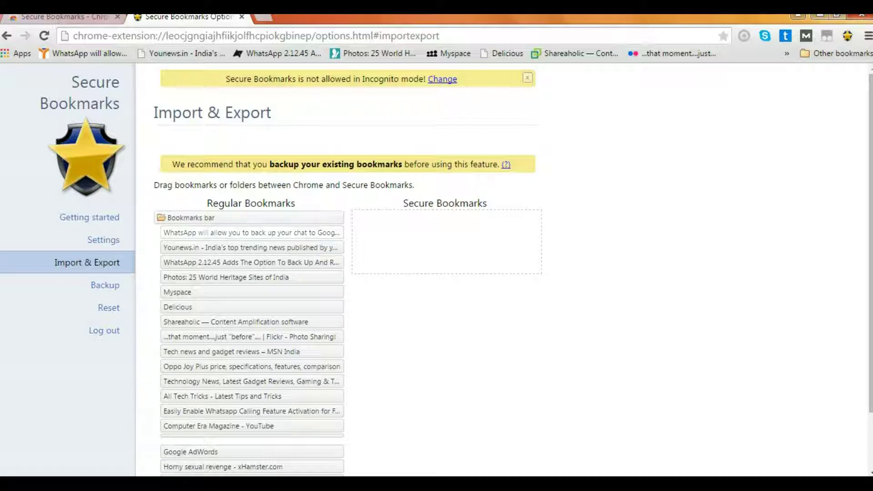
pyautogui.moveTo(251, 233); pyautogui.dragTo(446, 218)
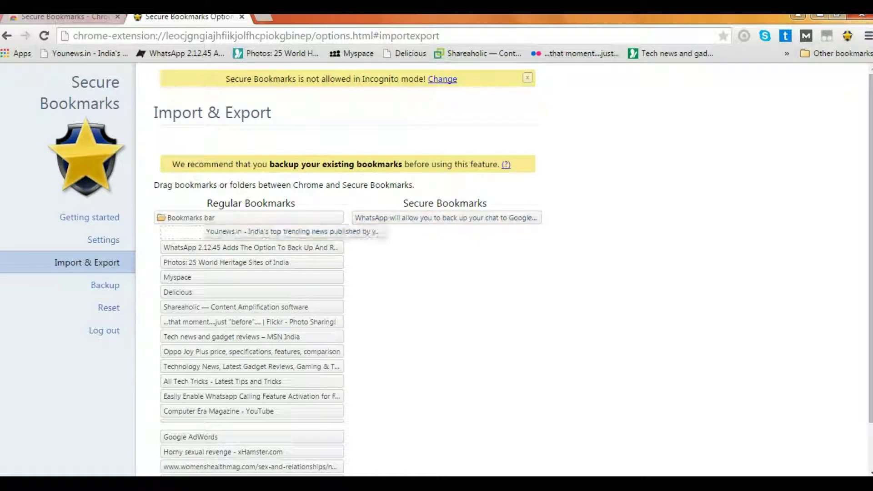
pyautogui.moveTo(250, 233); pyautogui.dragTo(445, 218)
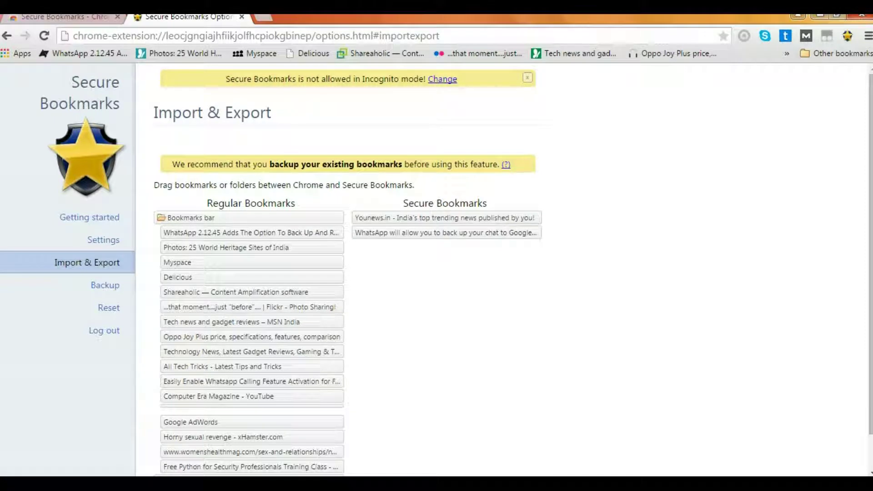
pyautogui.click(242, 16)
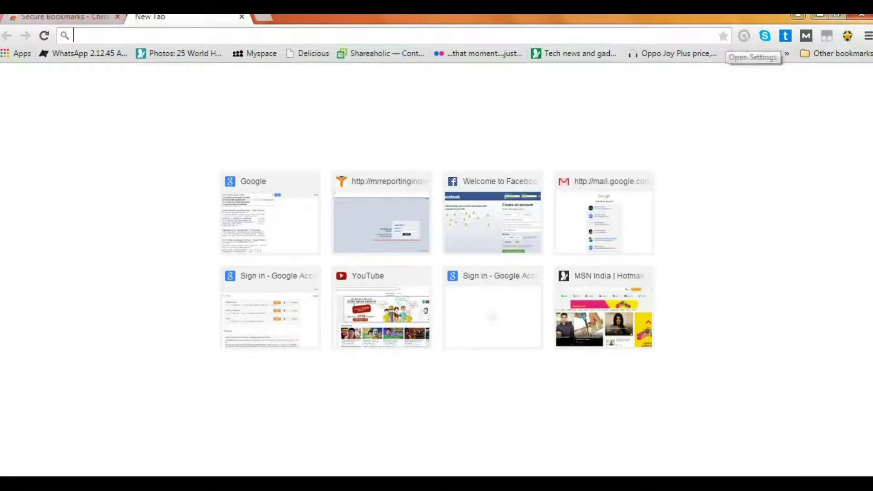
# Show the overflow bookmarks and open the Secure Bookmarks options page at its Login form
pyautogui.click(786, 54)
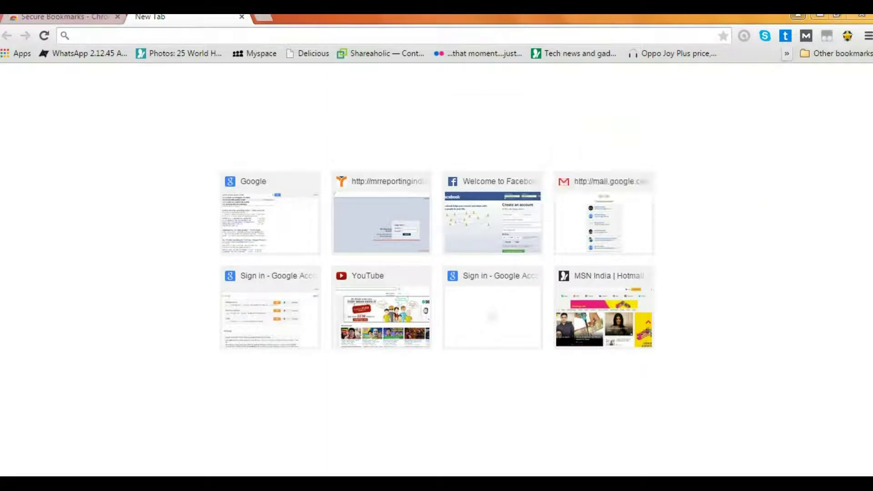
pyautogui.click(847, 36)
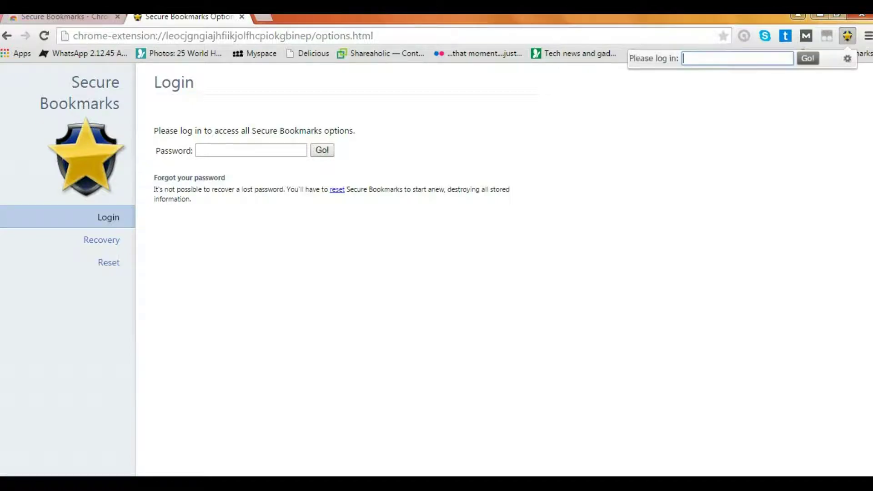
# Enter the password in the Secure Bookmarks popup to unlock the two protected bookmarks
pyautogui.click(847, 36)
pyautogui.press('Return')
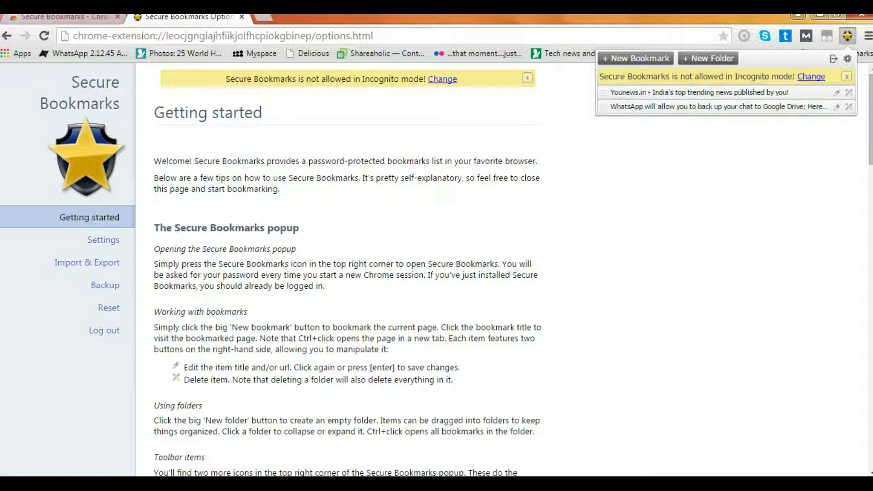
# Open the Settings page from the Secure Bookmarks options sidebar
pyautogui.click(103, 239)
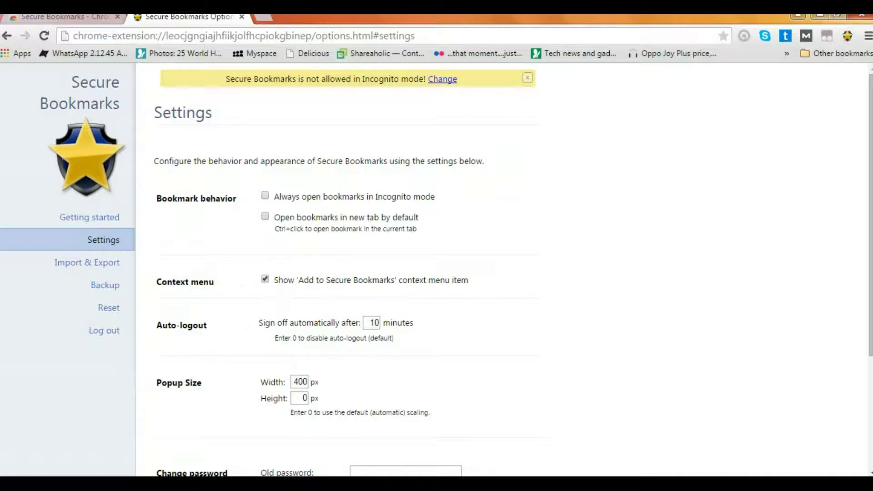
pyautogui.click(847, 35)
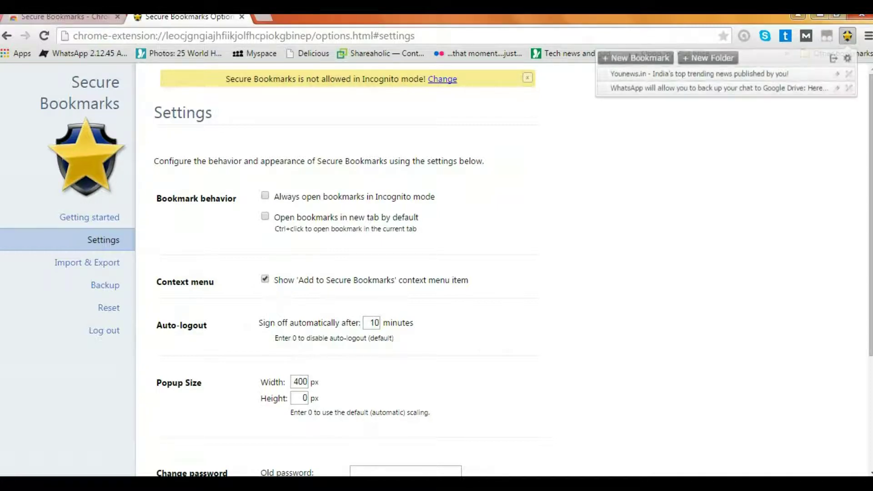
pyautogui.press('Escape')
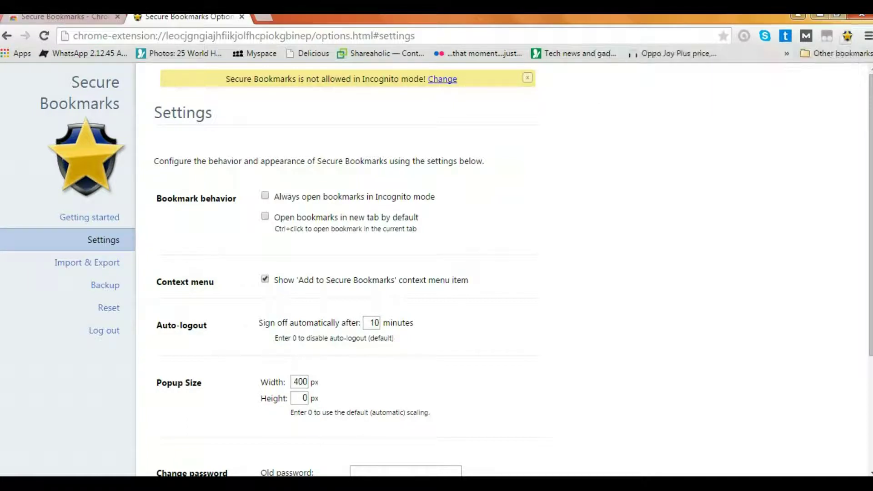
pyautogui.scroll(-2, 437, 273)
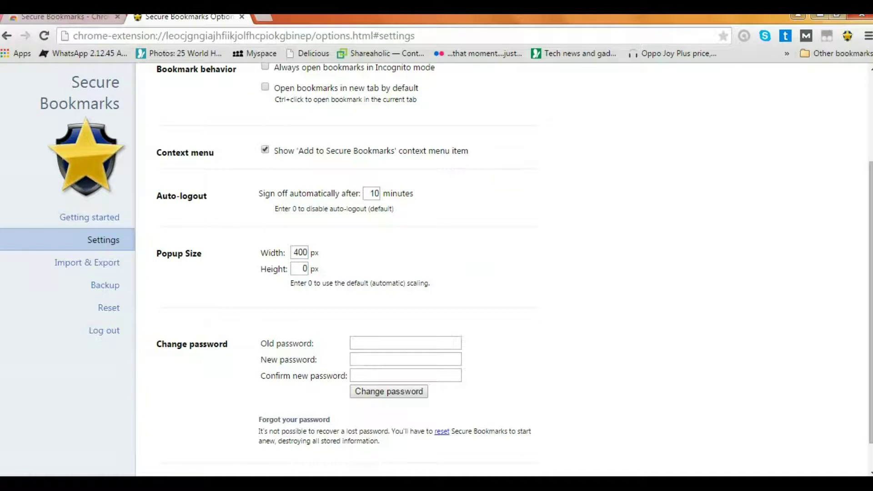
pyautogui.click(406, 343)
pyautogui.press('Tab')
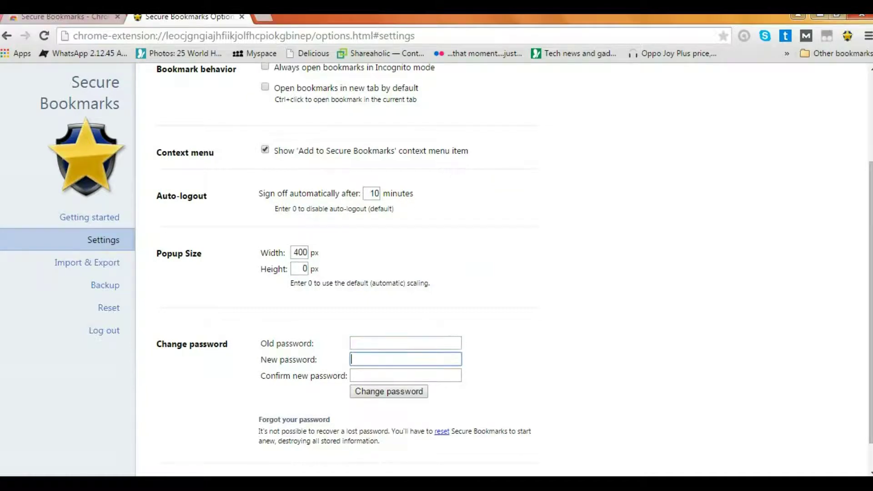
pyautogui.scroll(-1, 437, 273)
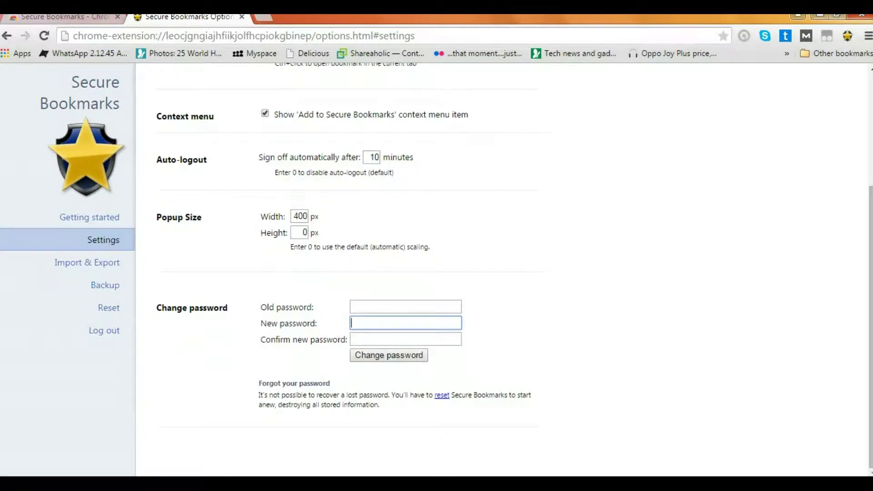
pyautogui.scroll(3, 437, 273)
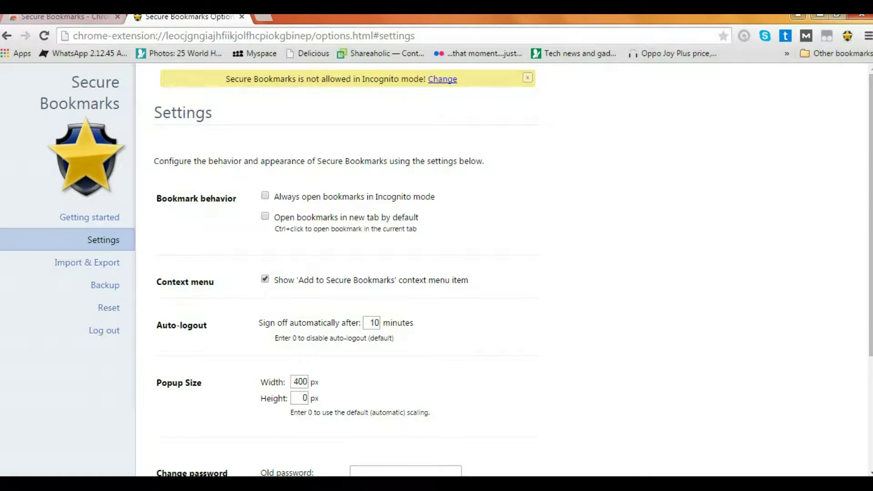
# View the Import & Export page, return to Getting started, then open a new tab
pyautogui.click(86, 262)
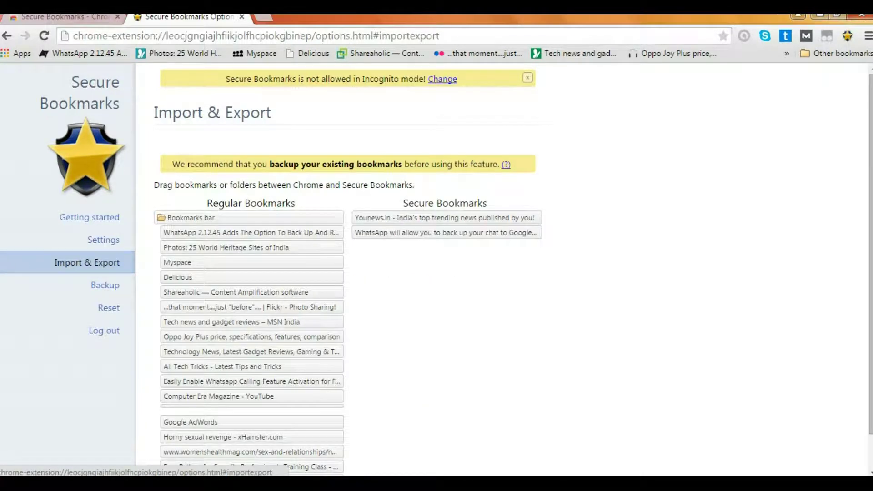
pyautogui.click(89, 217)
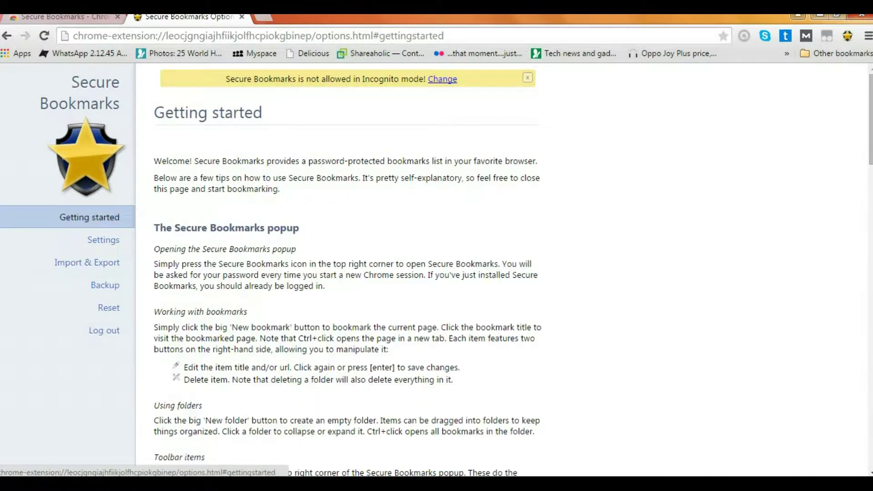
pyautogui.scroll(-5, 341, 273)
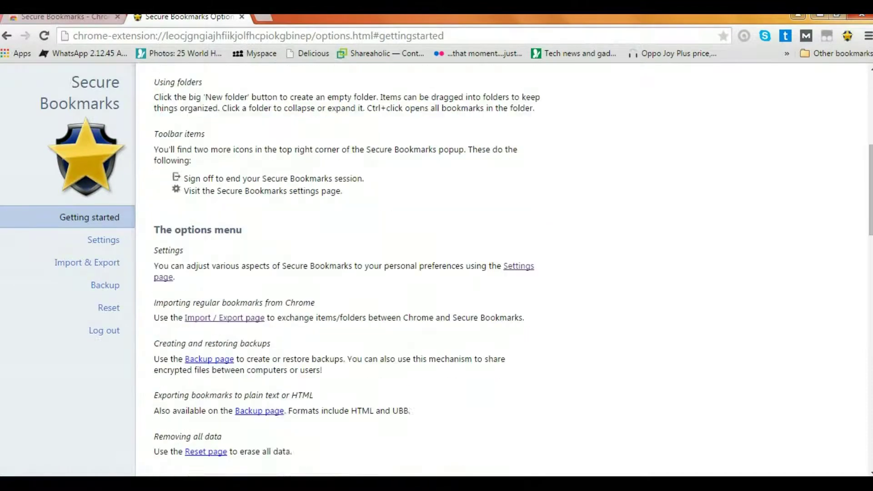
pyautogui.scroll(-2, 342, 273)
pyautogui.scroll(-8, 342, 274)
pyautogui.scroll(-4, 341, 273)
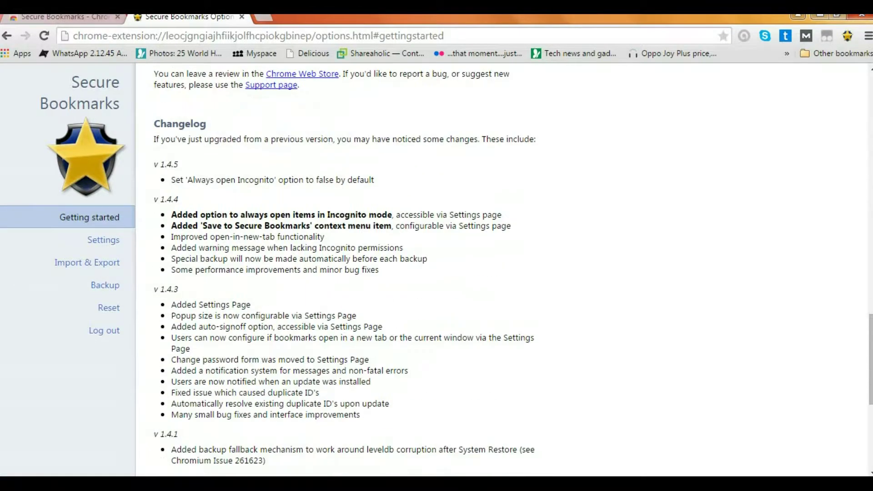
pyautogui.scroll(-7, 341, 273)
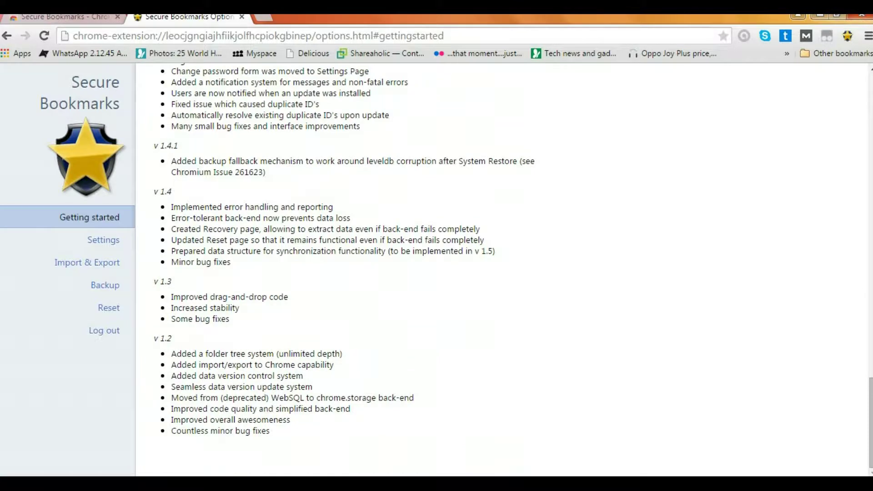
pyautogui.scroll(10, 341, 273)
pyautogui.scroll(5, 341, 273)
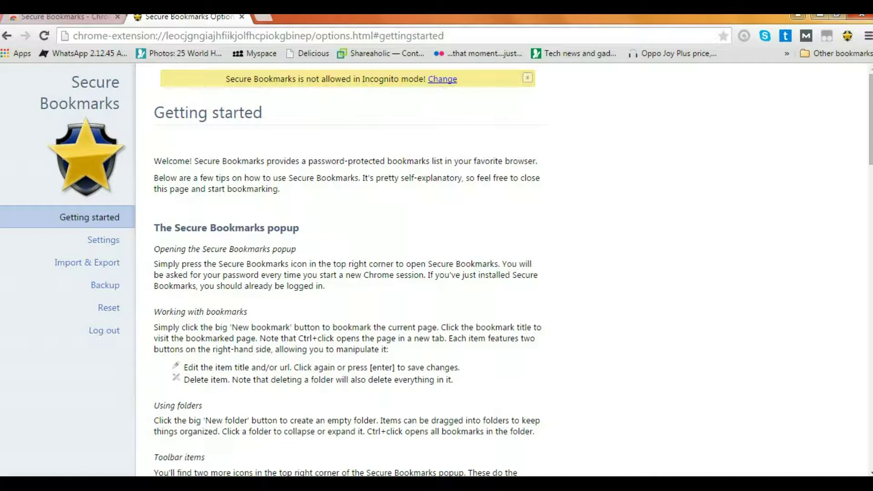
pyautogui.hotkey('ctrl', 't')
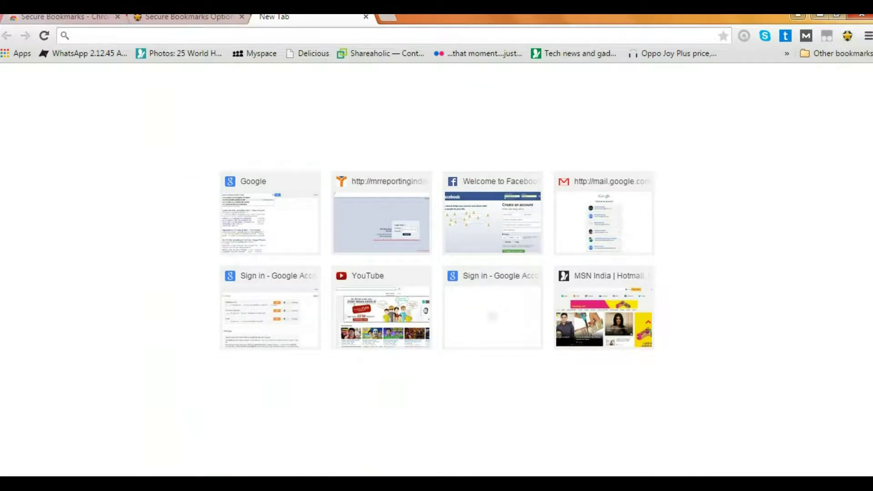
pyautogui.write('www.google.co.in')
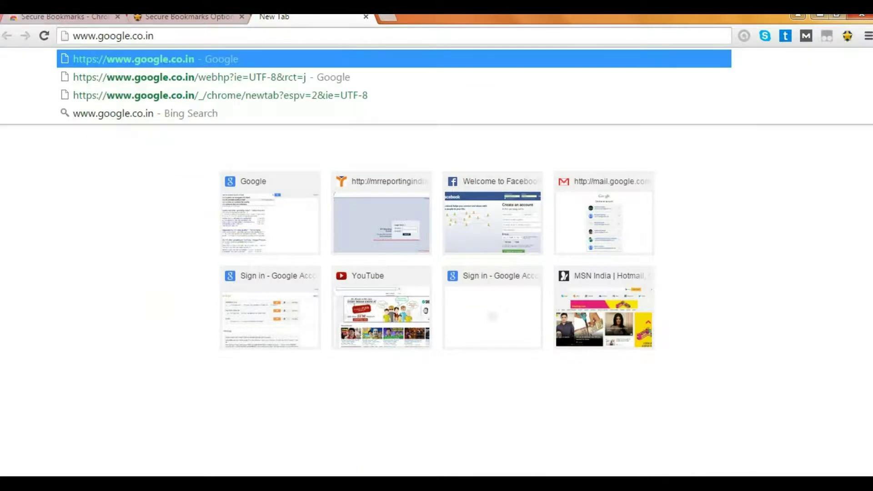
pyautogui.press('BackSpace')
pyautogui.press('BackSpace')
pyautogui.press('BackSpace')
pyautogui.press('BackSpace')
pyautogui.press('BackSpace')
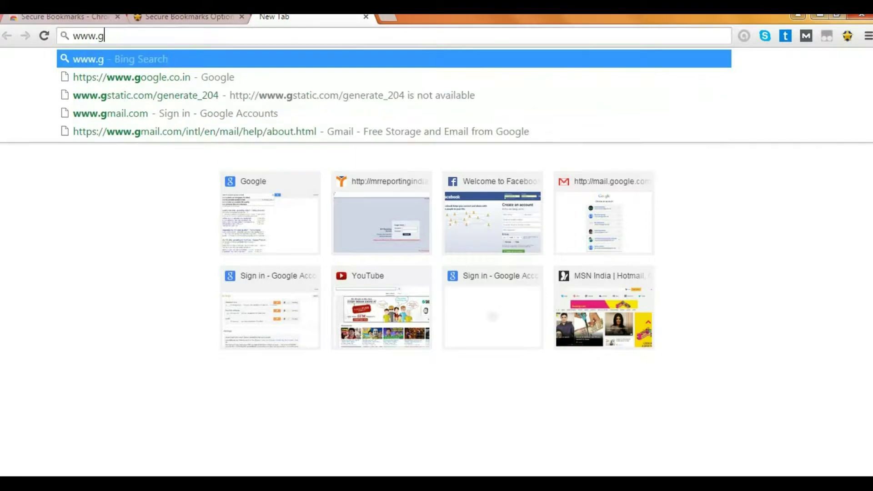
pyautogui.press('BackSpace')
pyautogui.write('mee')
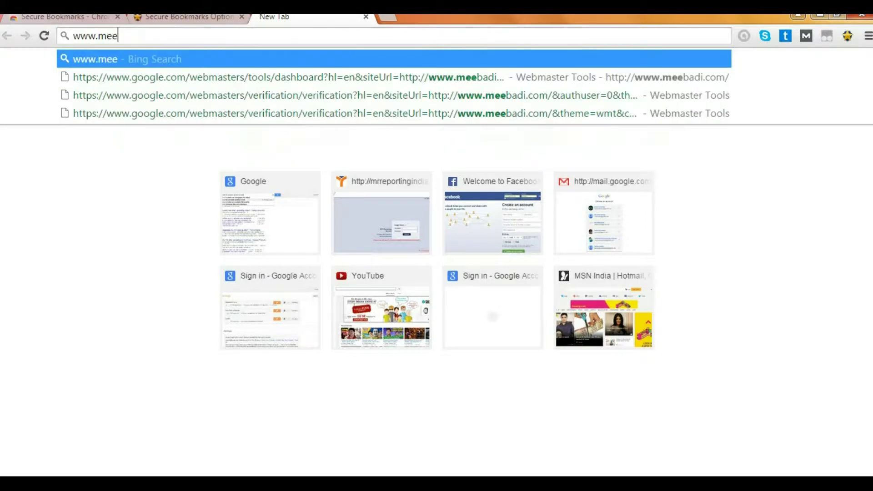
pyautogui.write('badbi')
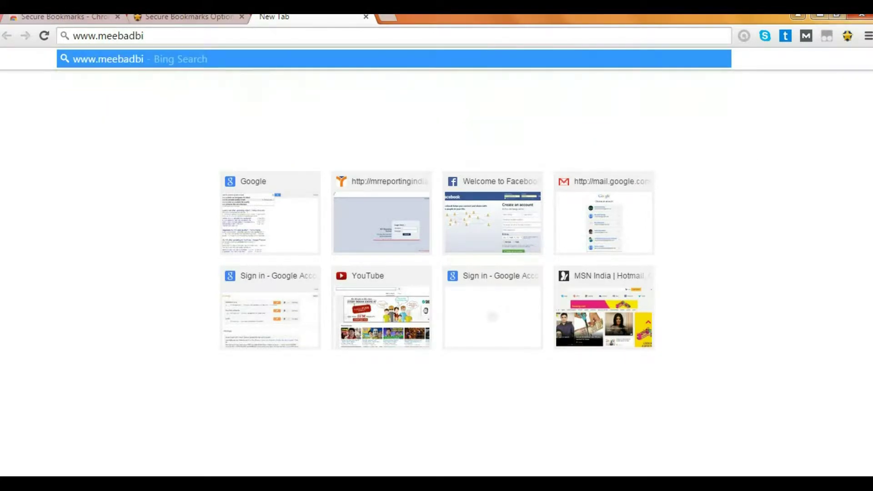
pyautogui.press('BackSpace')
pyautogui.press('BackSpace')
pyautogui.press('BackSpace')
pyautogui.write('adi')
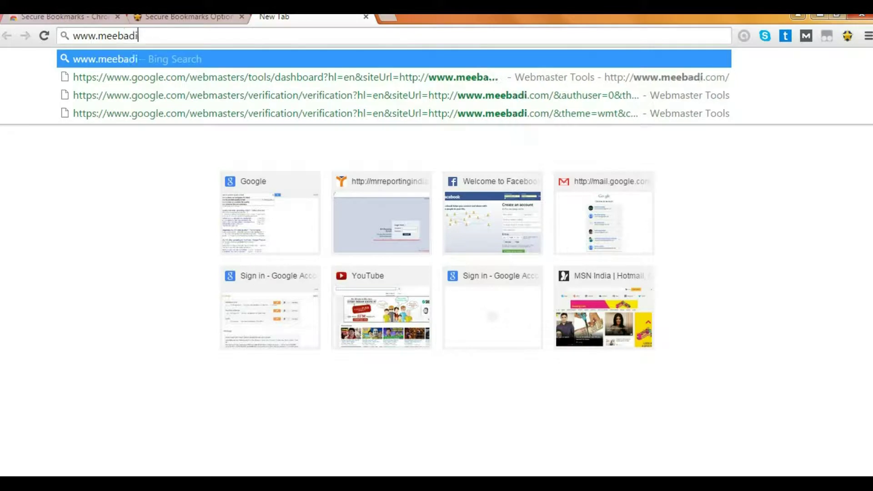
pyautogui.write('.co')
pyautogui.press('BackSpace')
pyautogui.press('BackSpace')
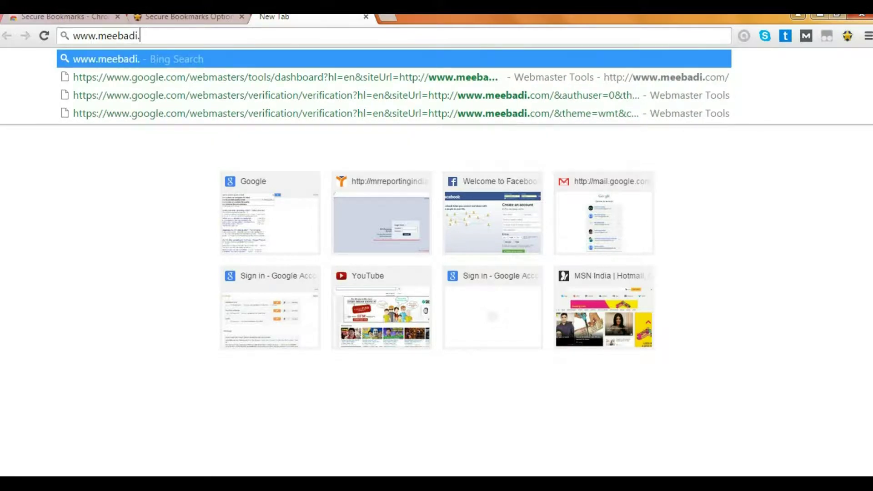
pyautogui.write('blogs')
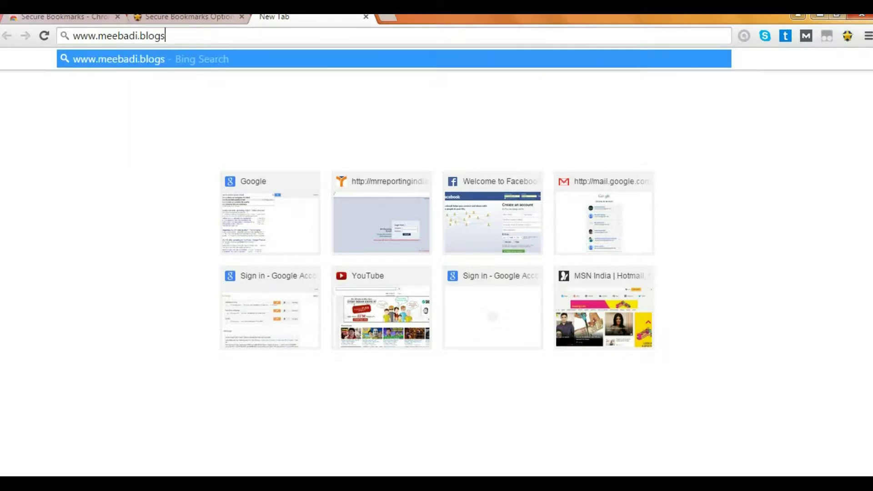
pyautogui.write('pot.co')
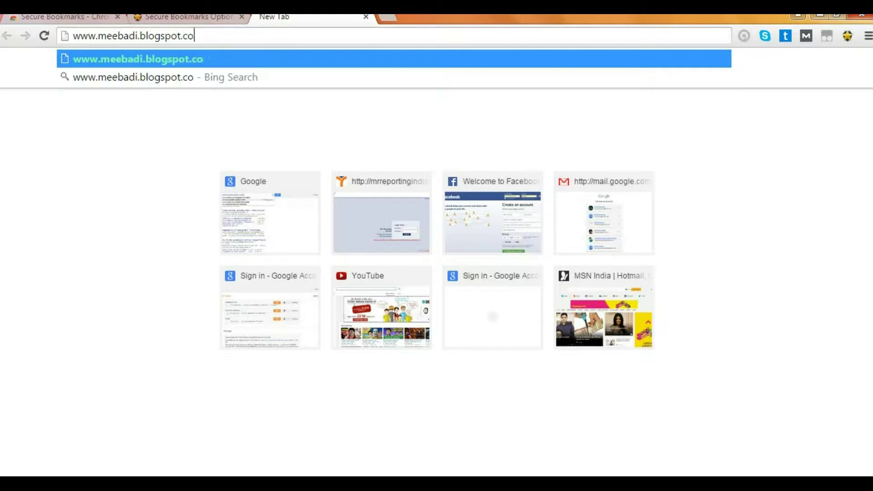
pyautogui.write('m')
pyautogui.press('Return')
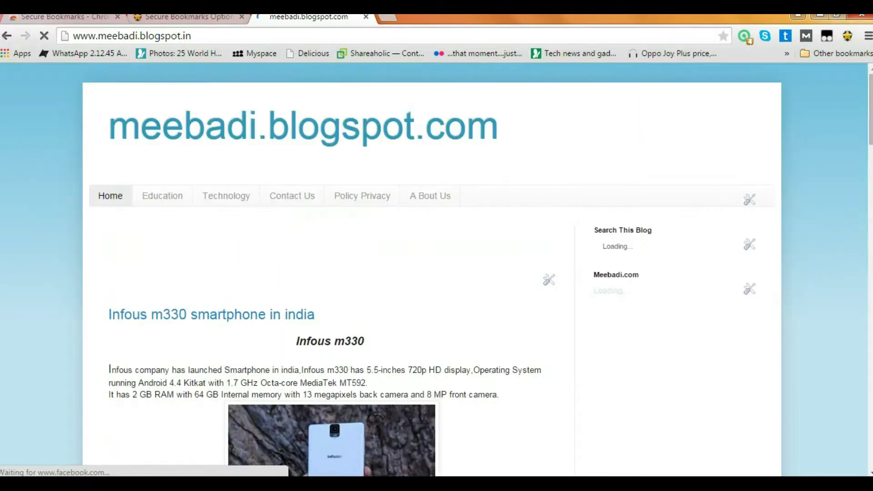
pyautogui.scroll(-1, 436, 273)
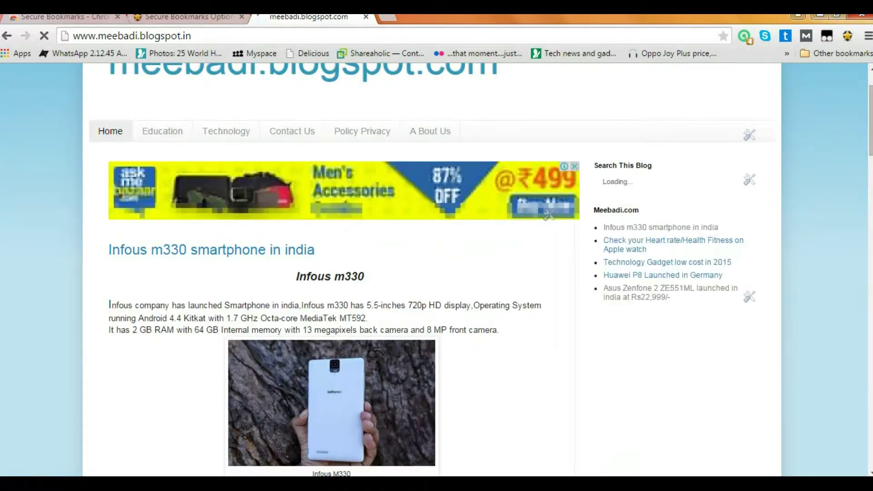
pyautogui.scroll(-3, 437, 273)
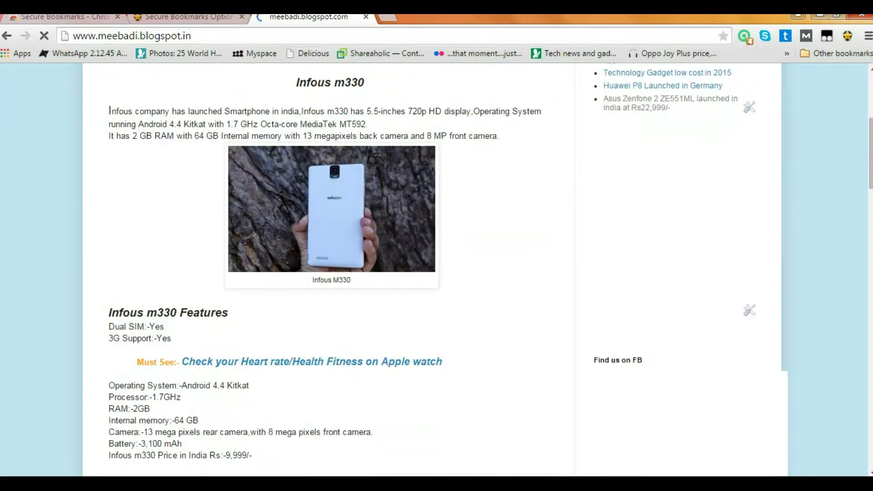
pyautogui.scroll(5, 437, 273)
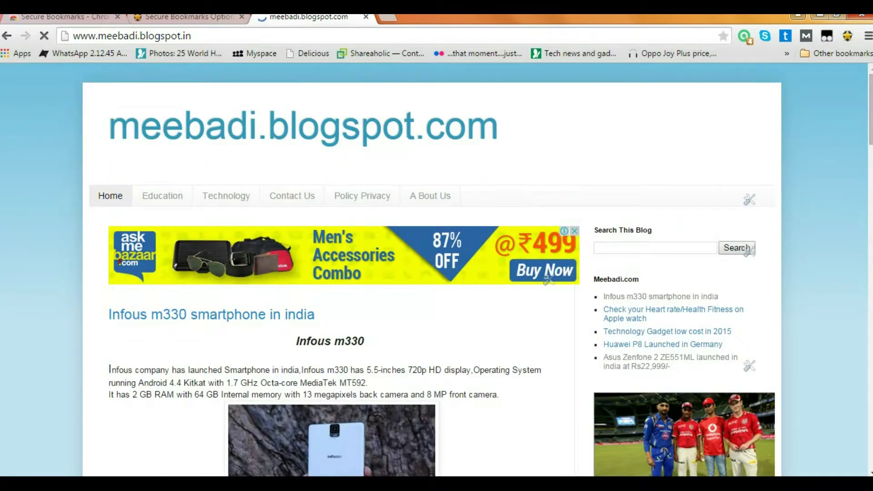